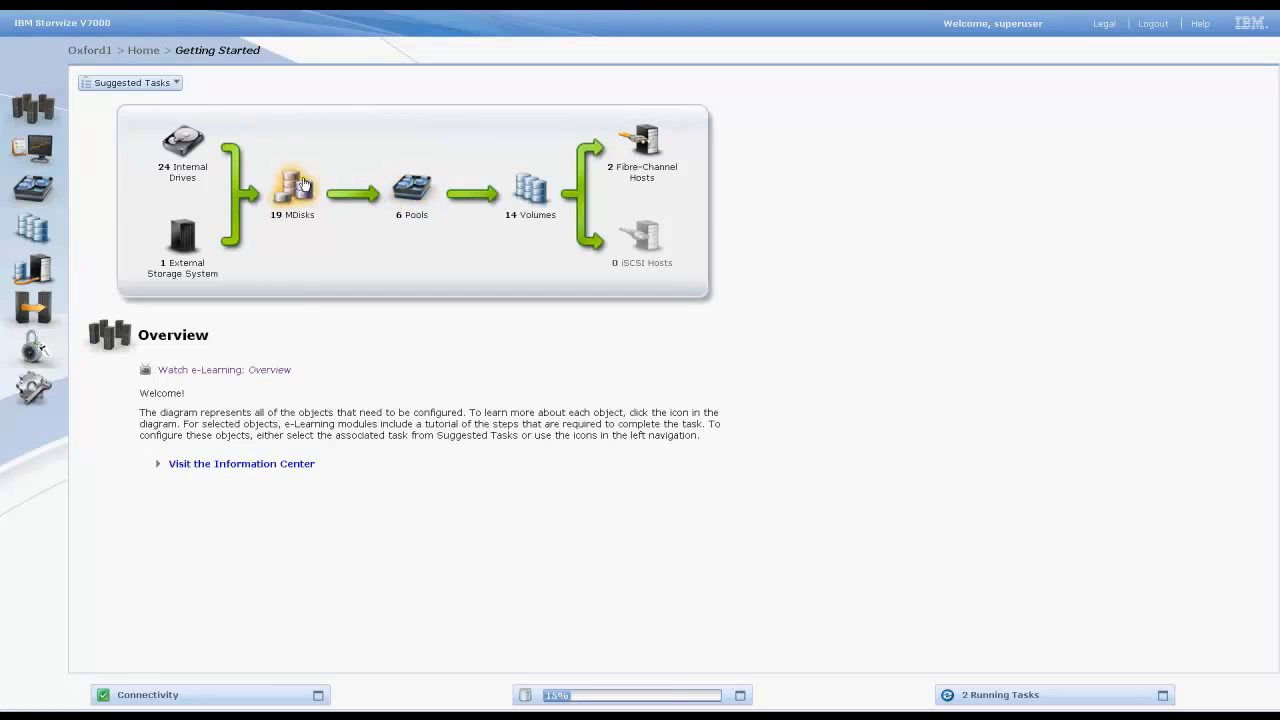
- Open the internal drives view and filter it to the 278.9 GB SAS drive class
mouse_move(72, 186)
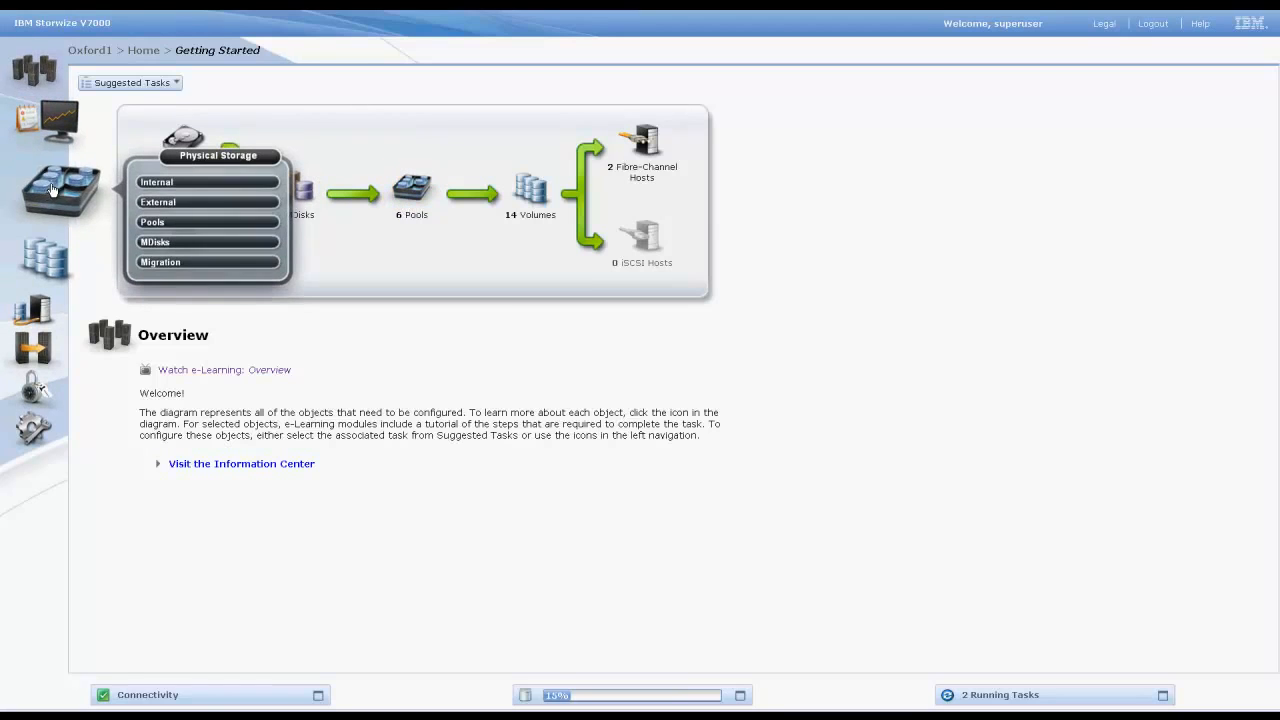
left_click(148, 190)
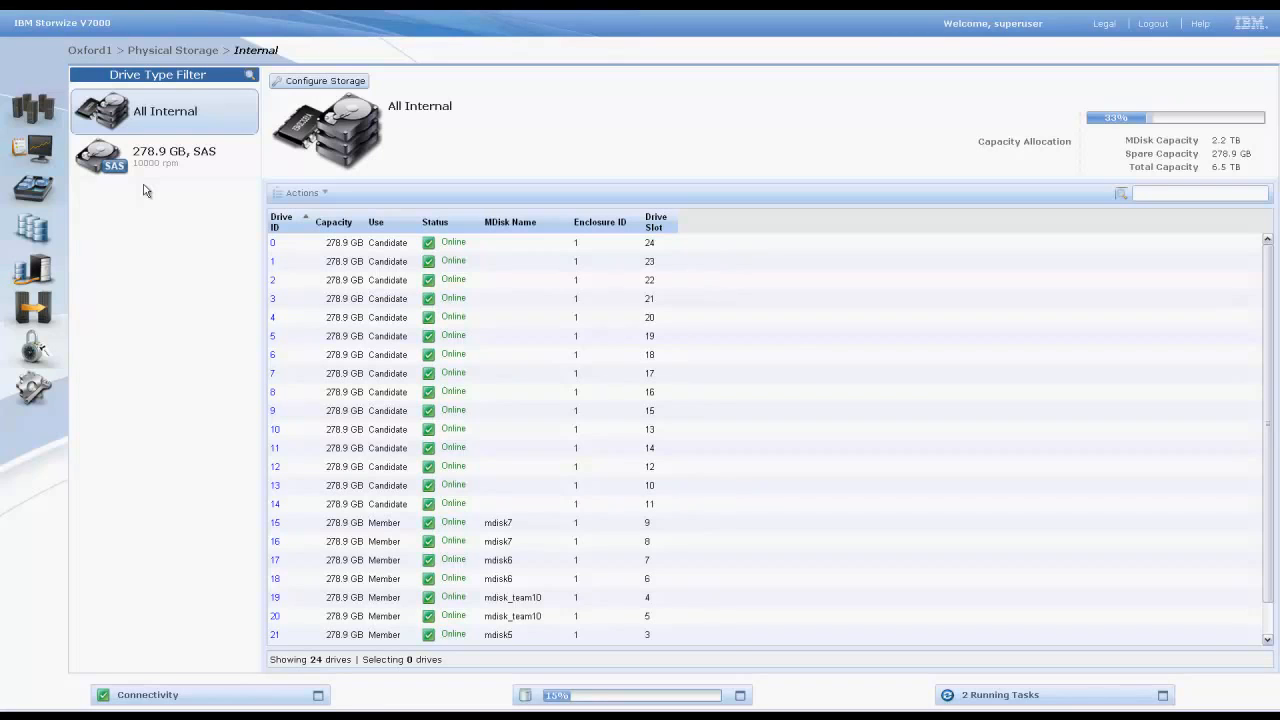
left_click(420, 242)
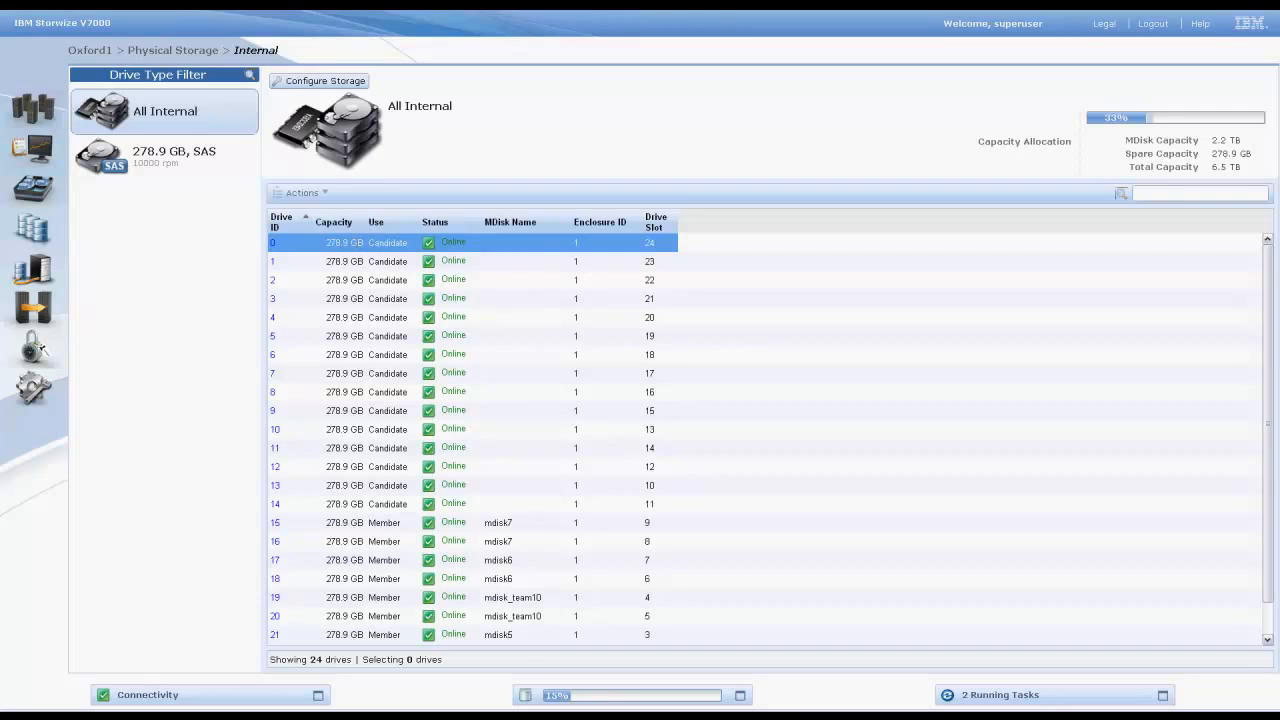
left_click(140, 161)
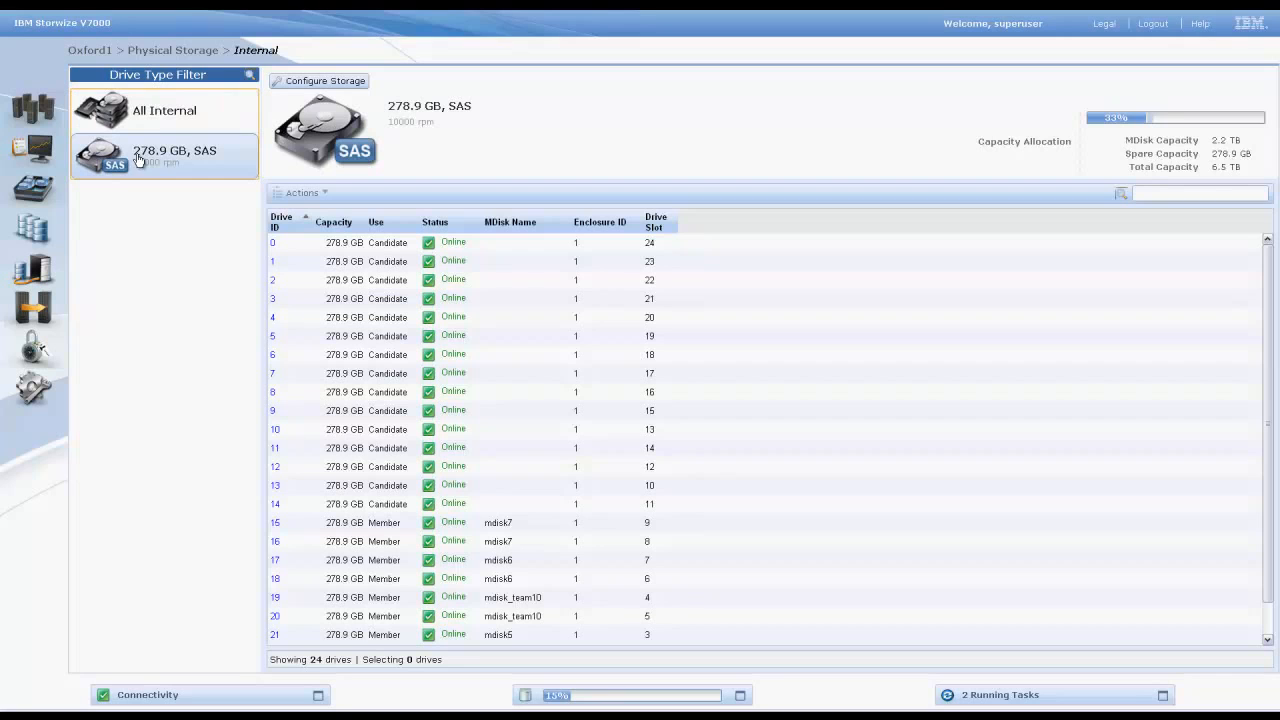
- Configure internal storage with a different configuration using the Basic RAID-5 preset and 8 drives to provision
left_click(313, 82)
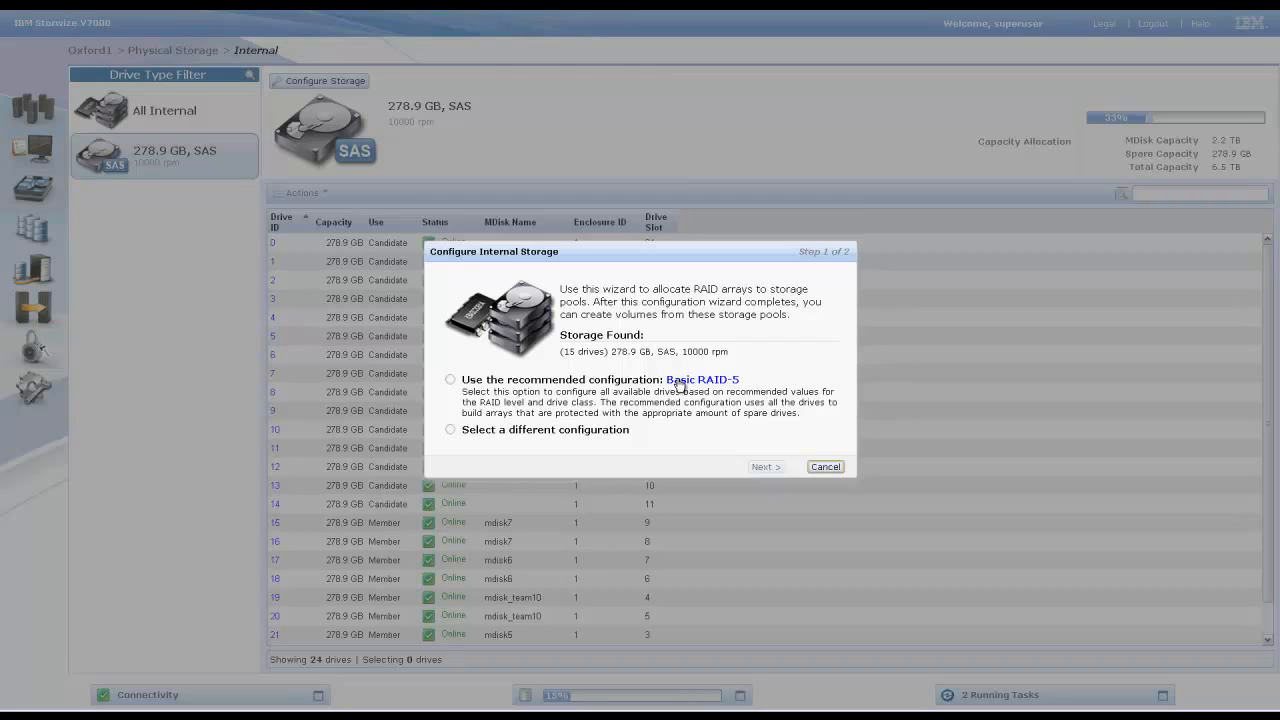
left_click(679, 386)
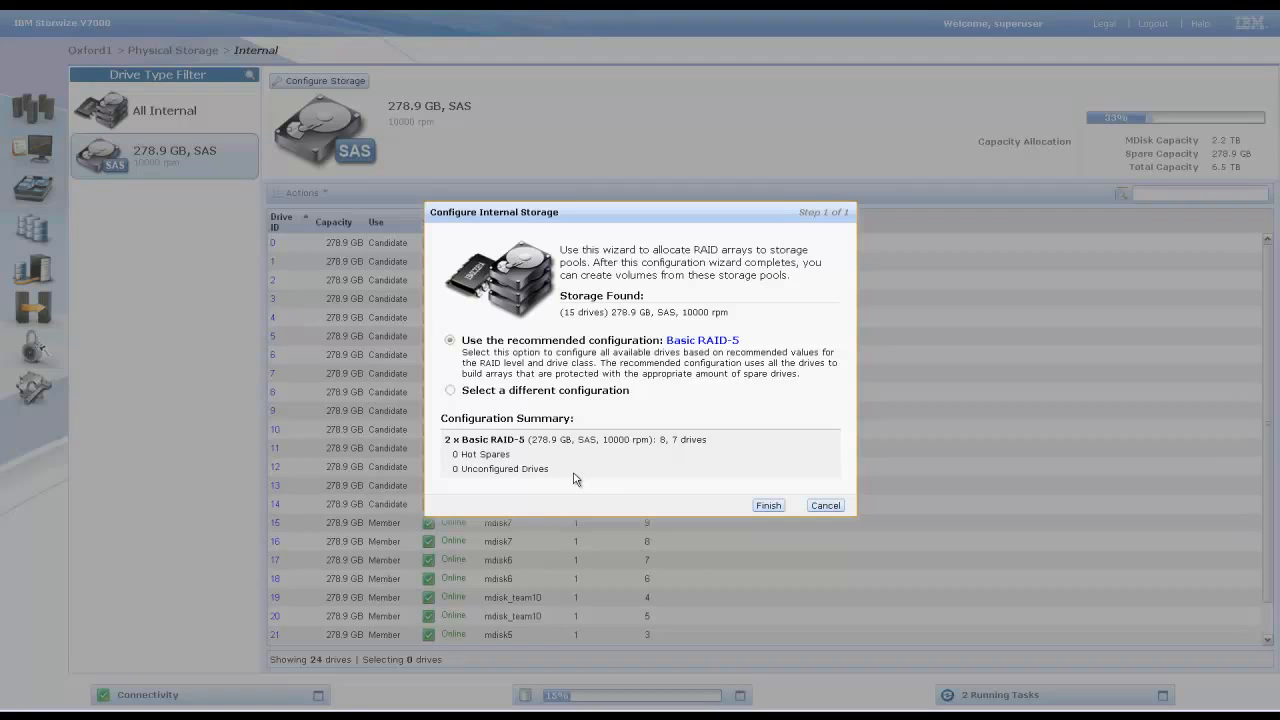
left_click(450, 391)
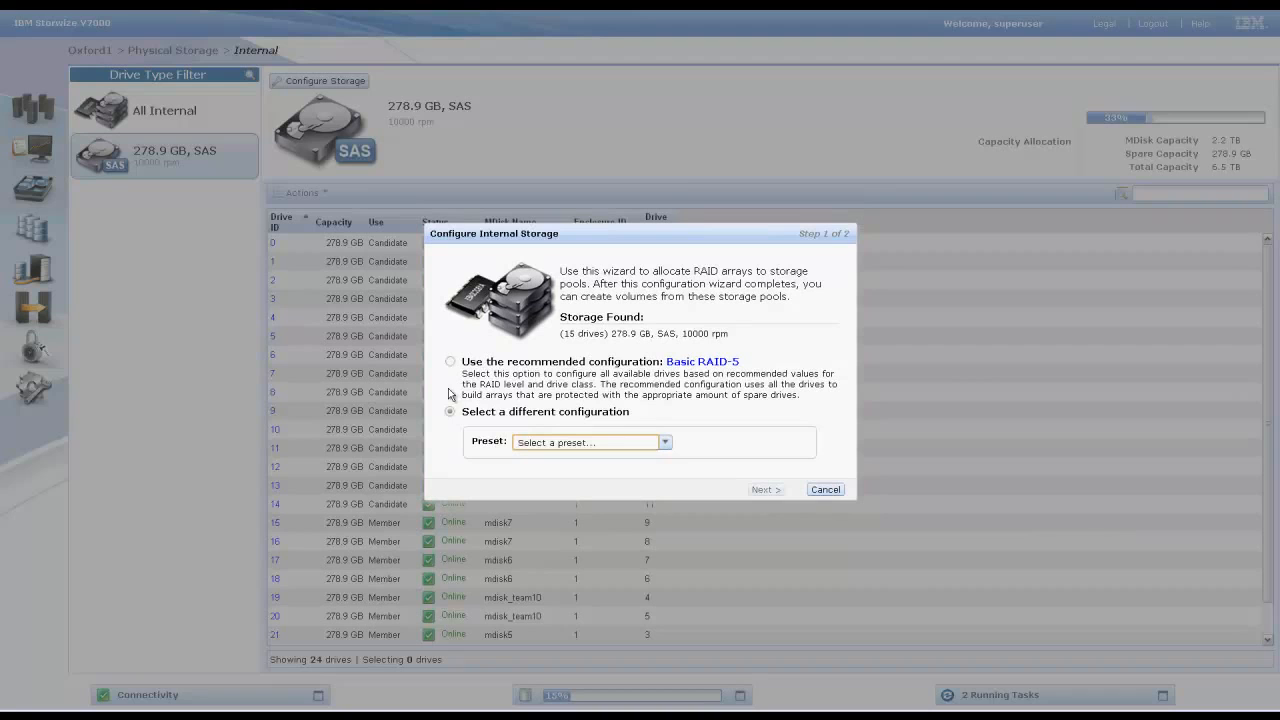
left_click(665, 443)
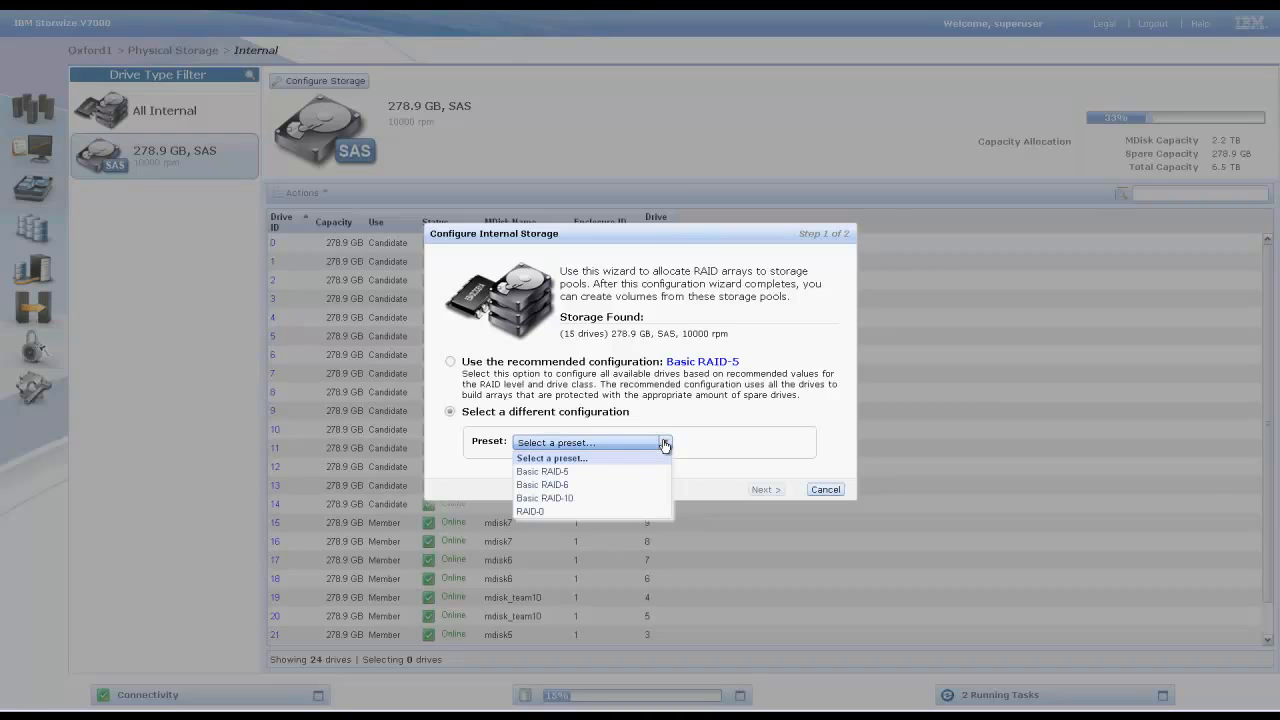
left_click(608, 471)
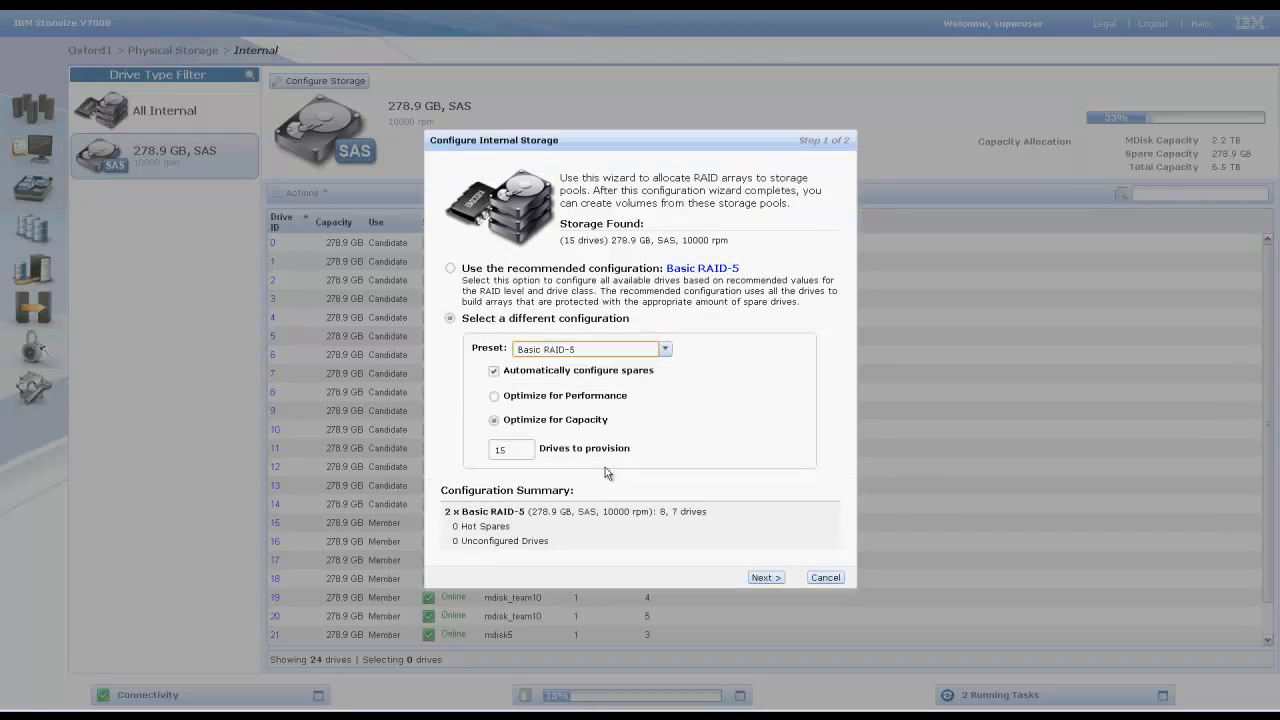
left_click_drag(514, 449, 485, 459)
type("8")
left_click(766, 578)
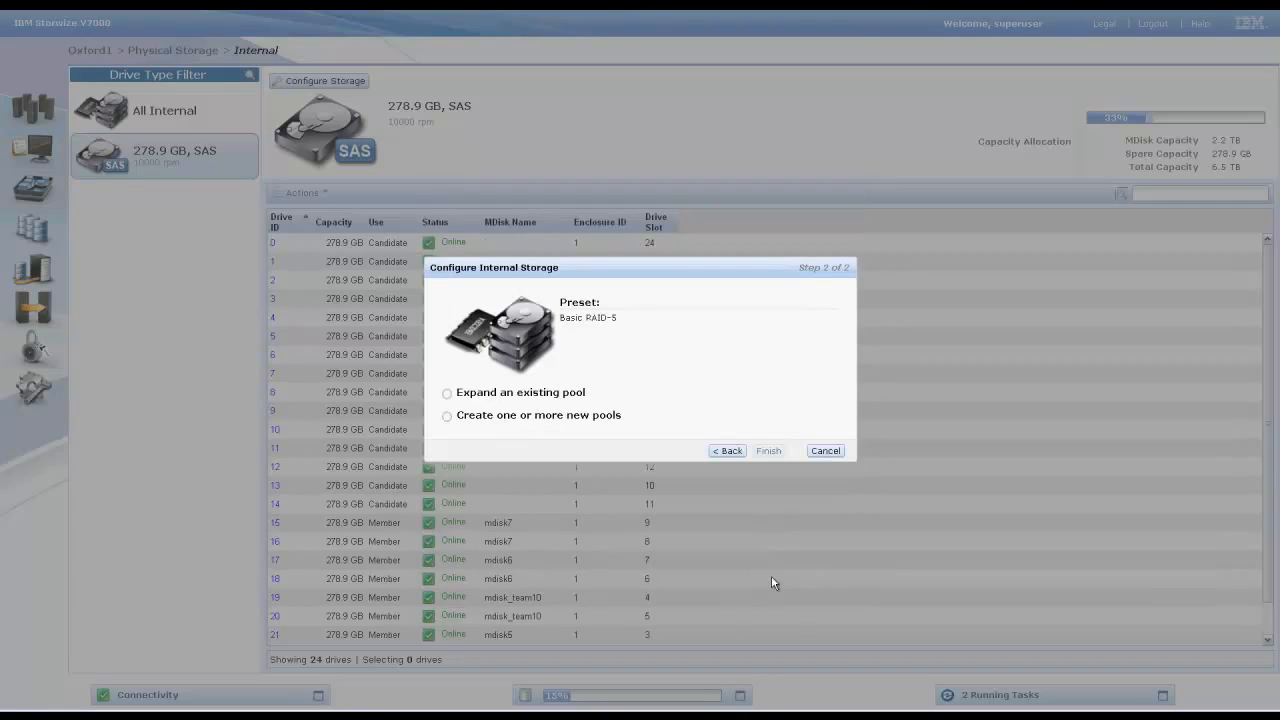
- Create a new pool named DemoPool for the arrays, finish the wizard and close the task dialog
left_click(448, 418)
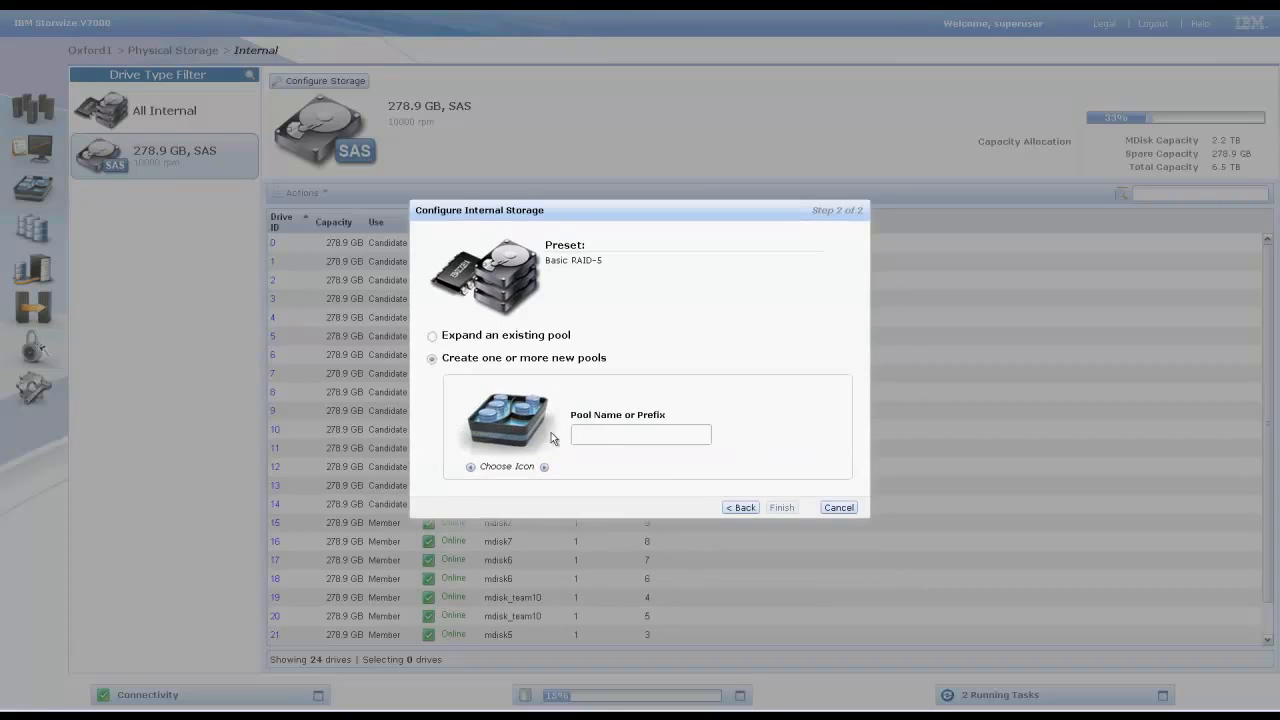
left_click(590, 432)
type("Dem")
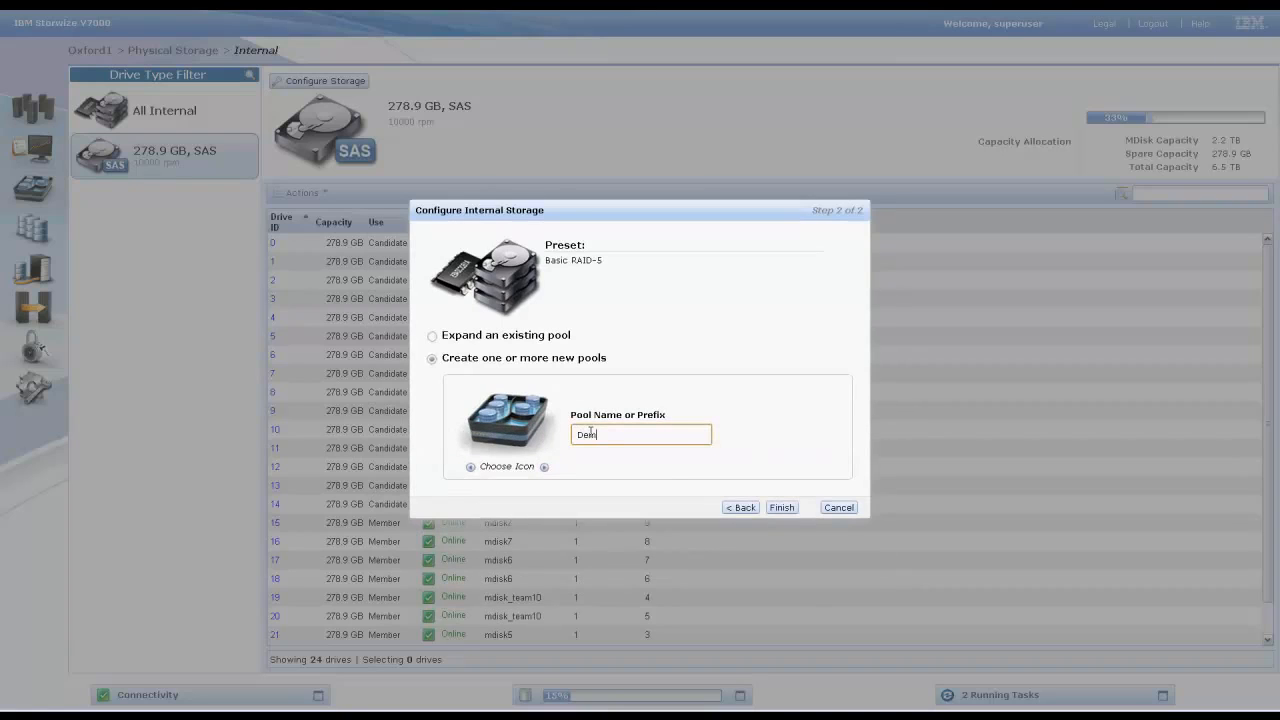
type("oPool")
left_click(782, 508)
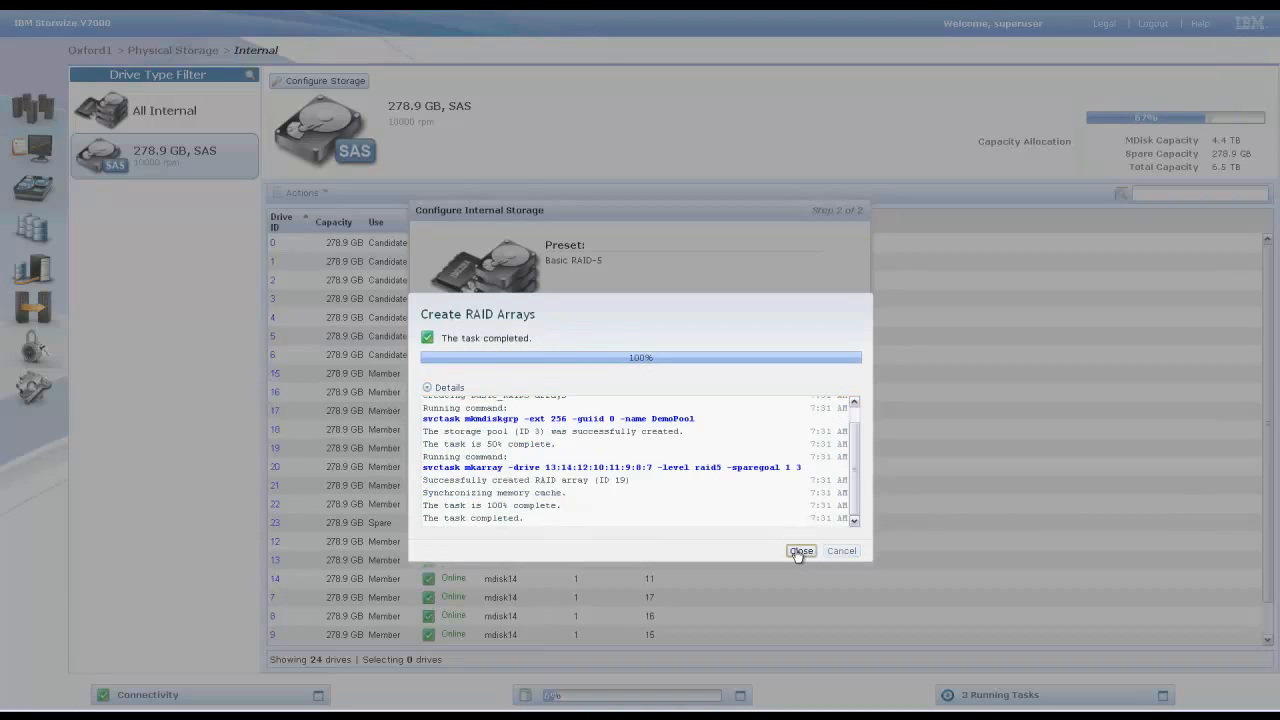
left_click(800, 551)
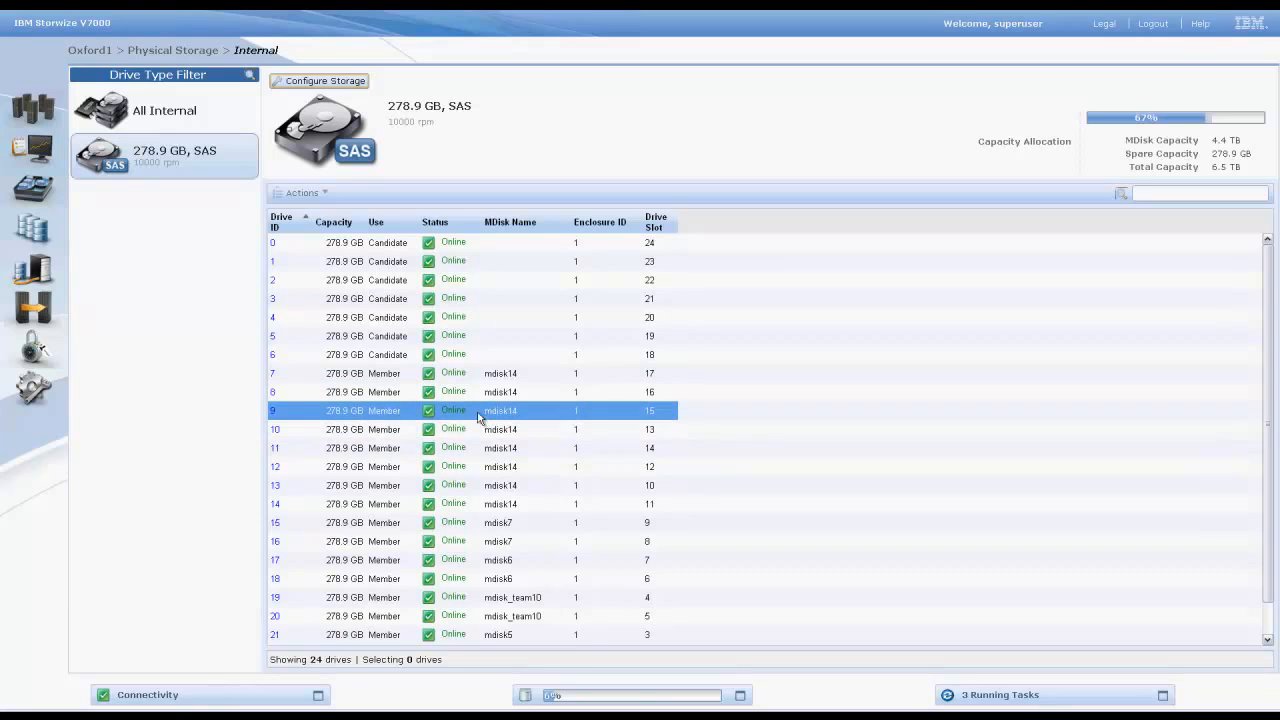
- Open the storage pools list to inspect DemoPool
mouse_move(30, 243)
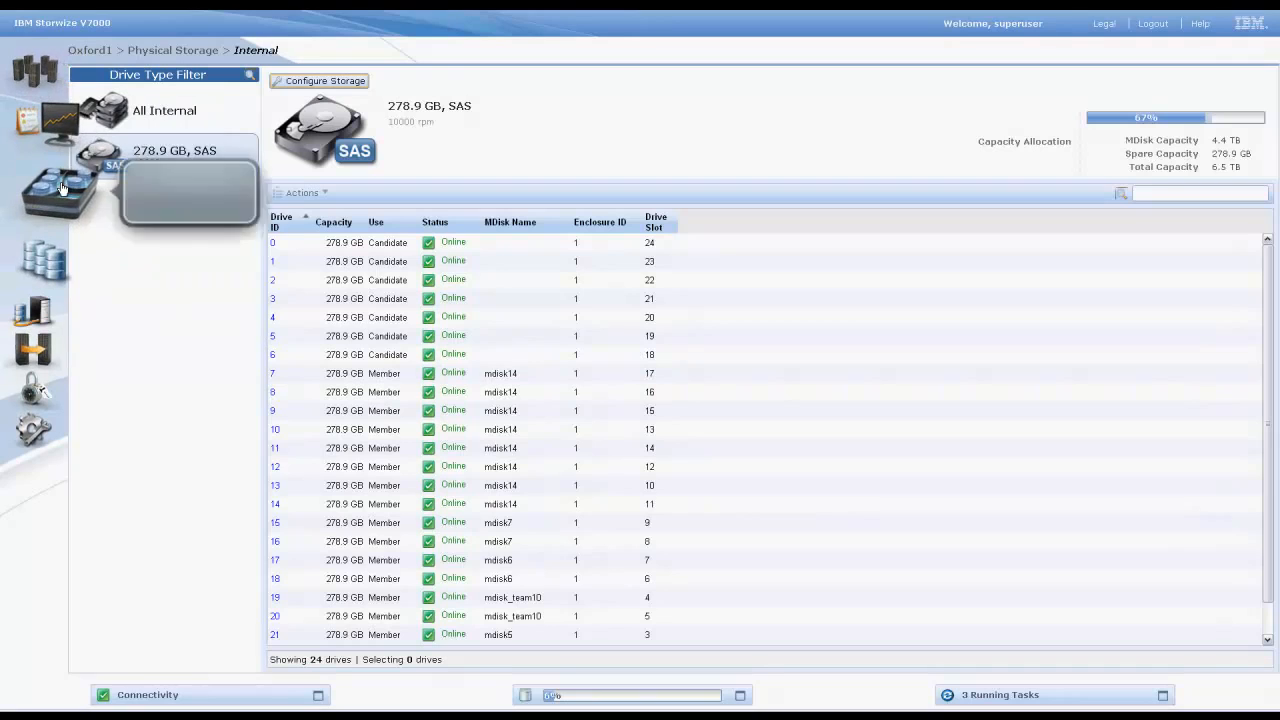
mouse_move(55, 175)
left_click(157, 218)
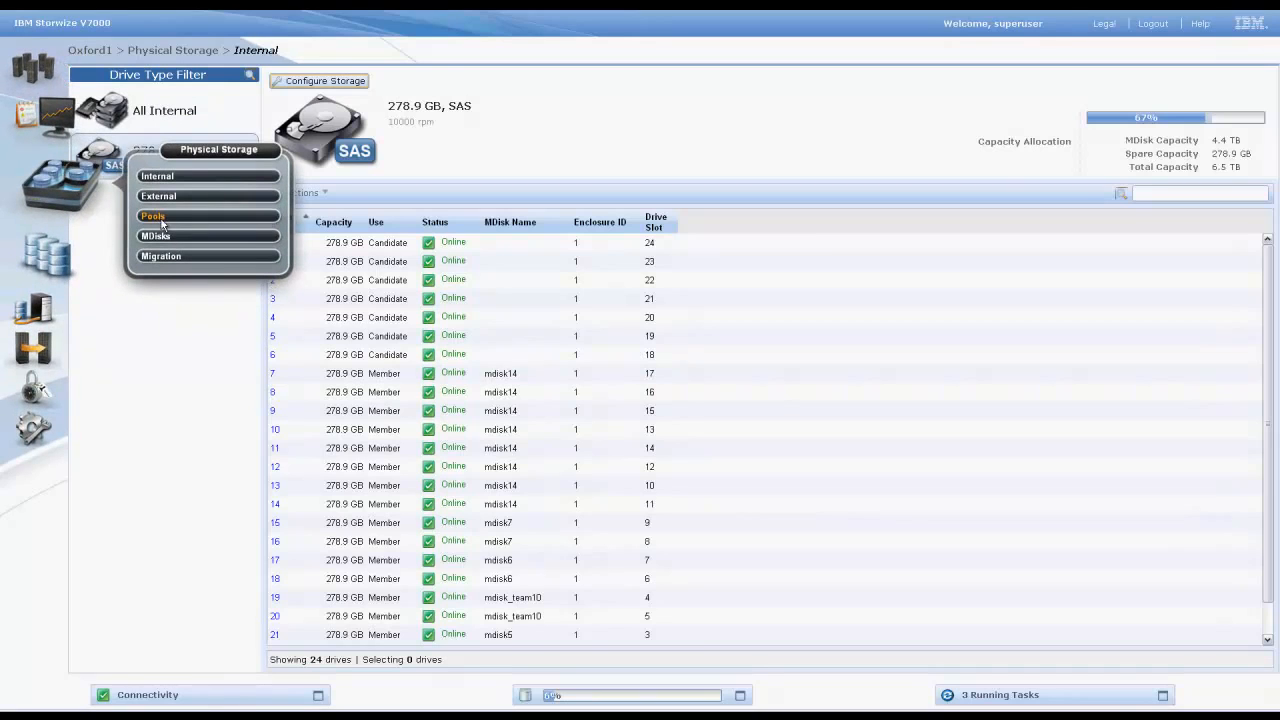
left_click(158, 216)
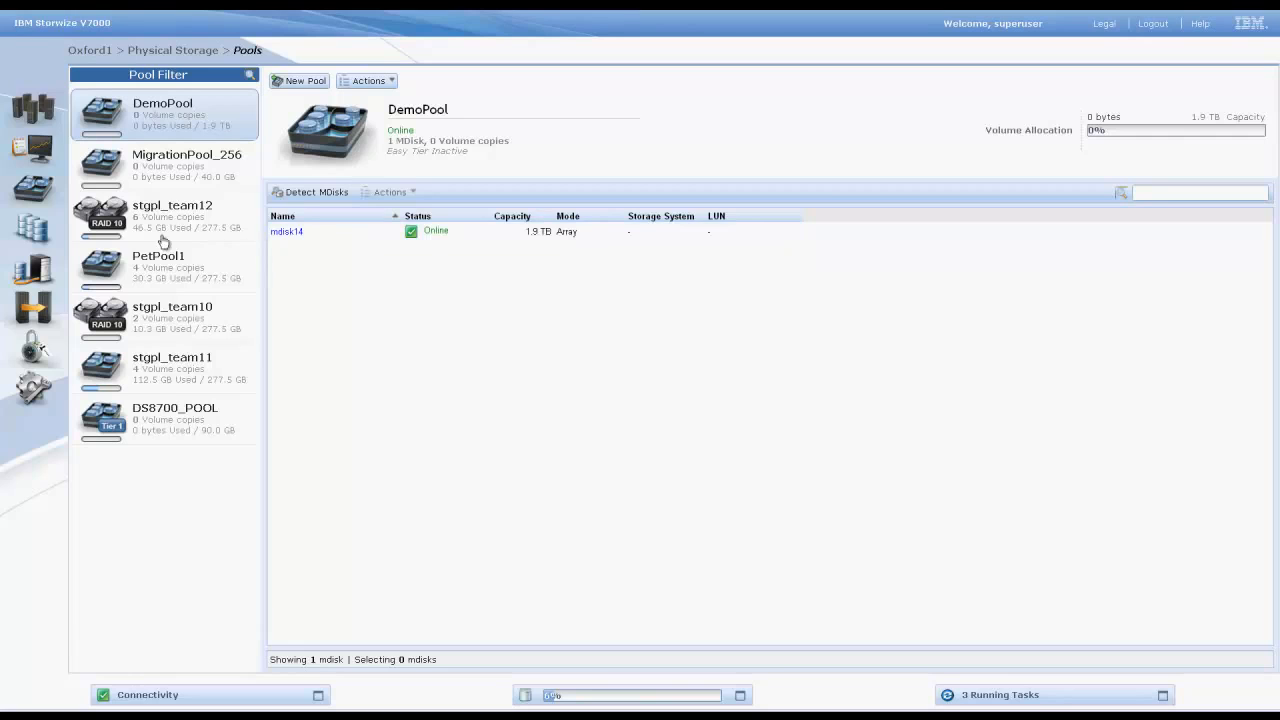
- Start a new Thin Provision volume in DemoPool from the All Volumes view
mouse_move(52, 237)
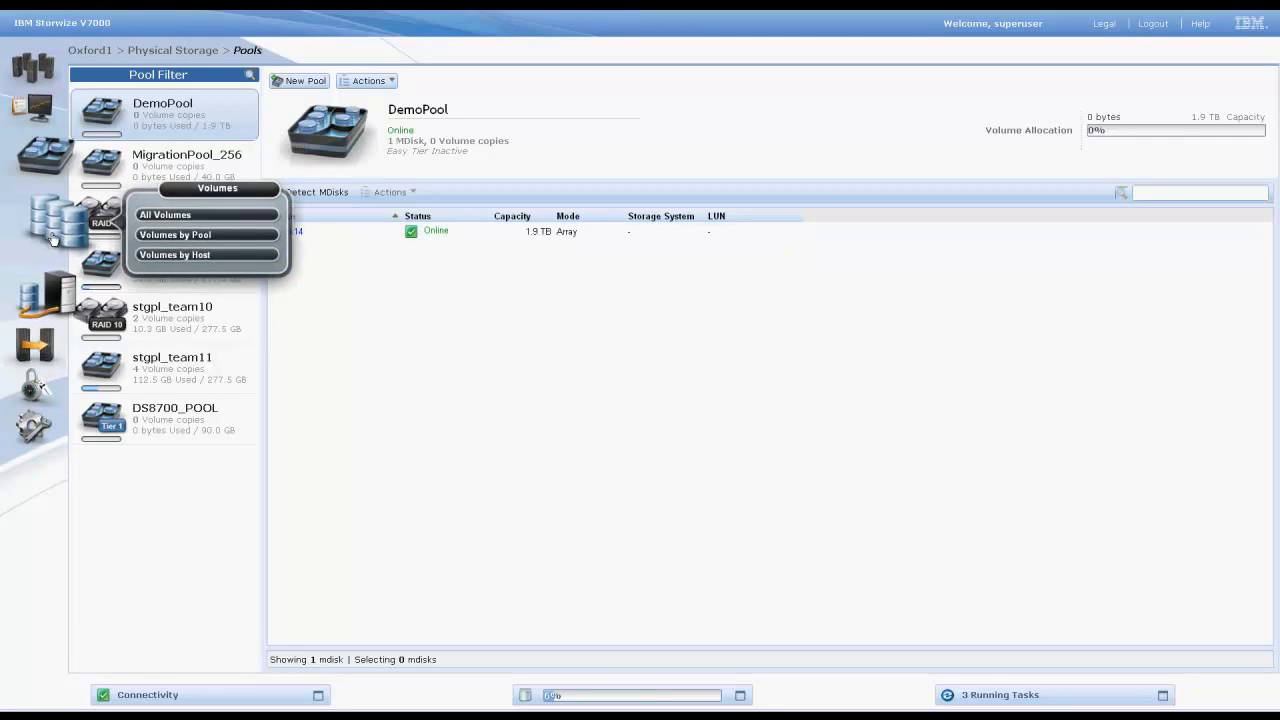
left_click(149, 223)
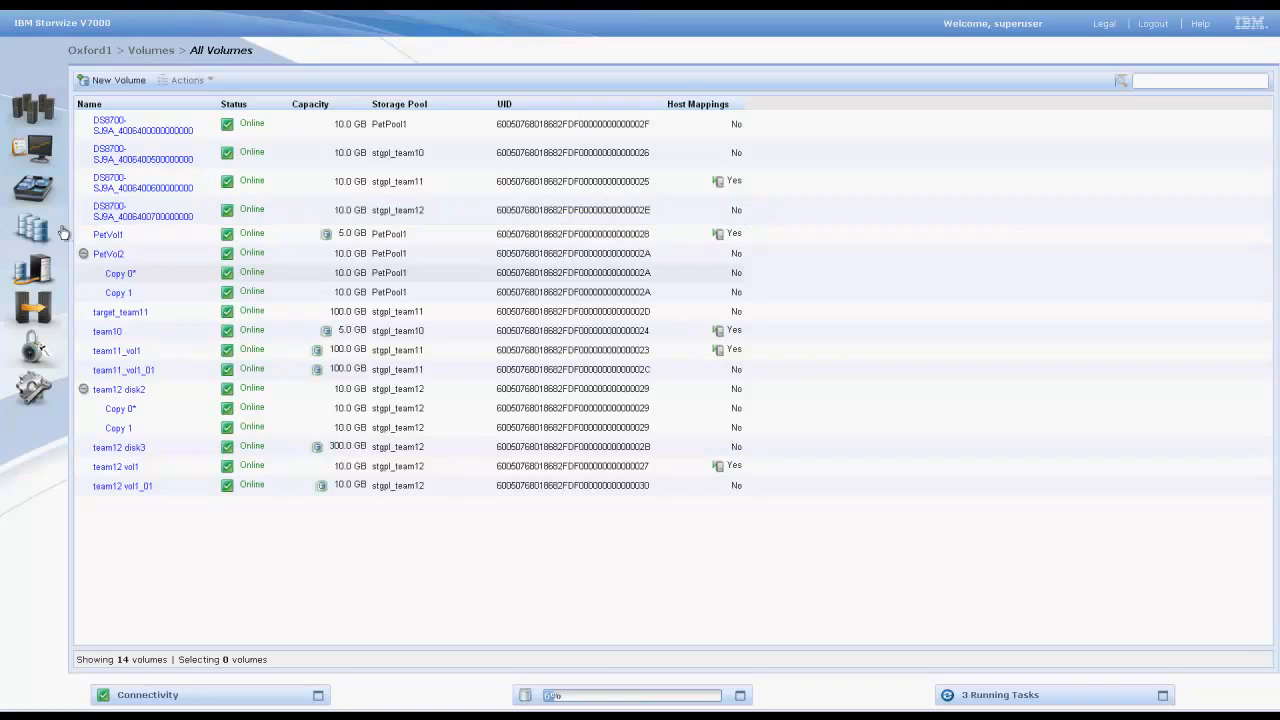
mouse_move(55, 232)
left_click(134, 83)
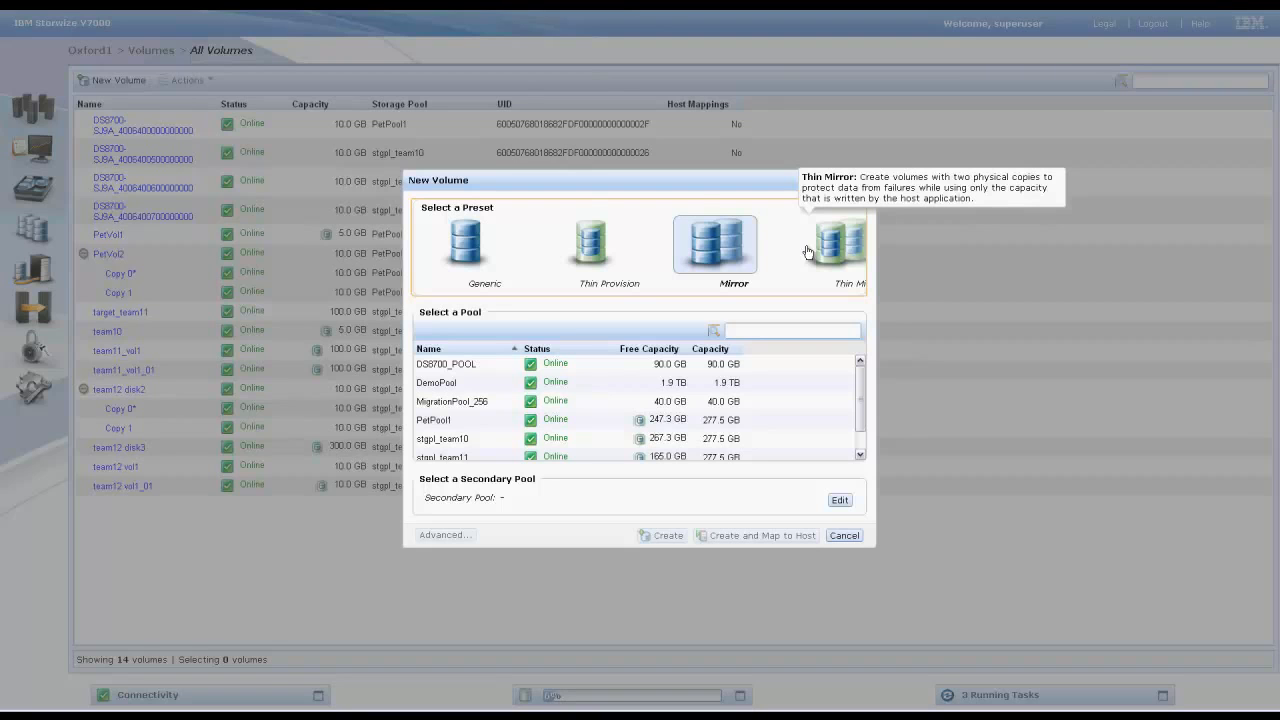
left_click(586, 258)
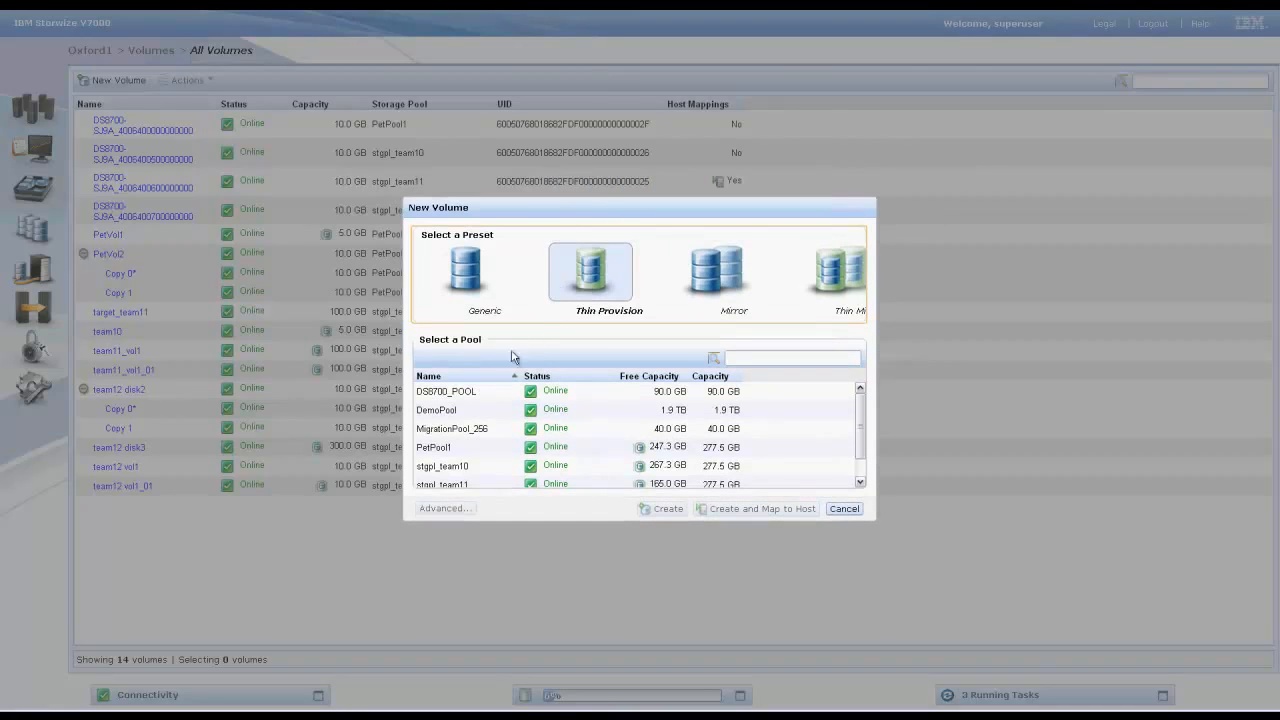
left_click(478, 412)
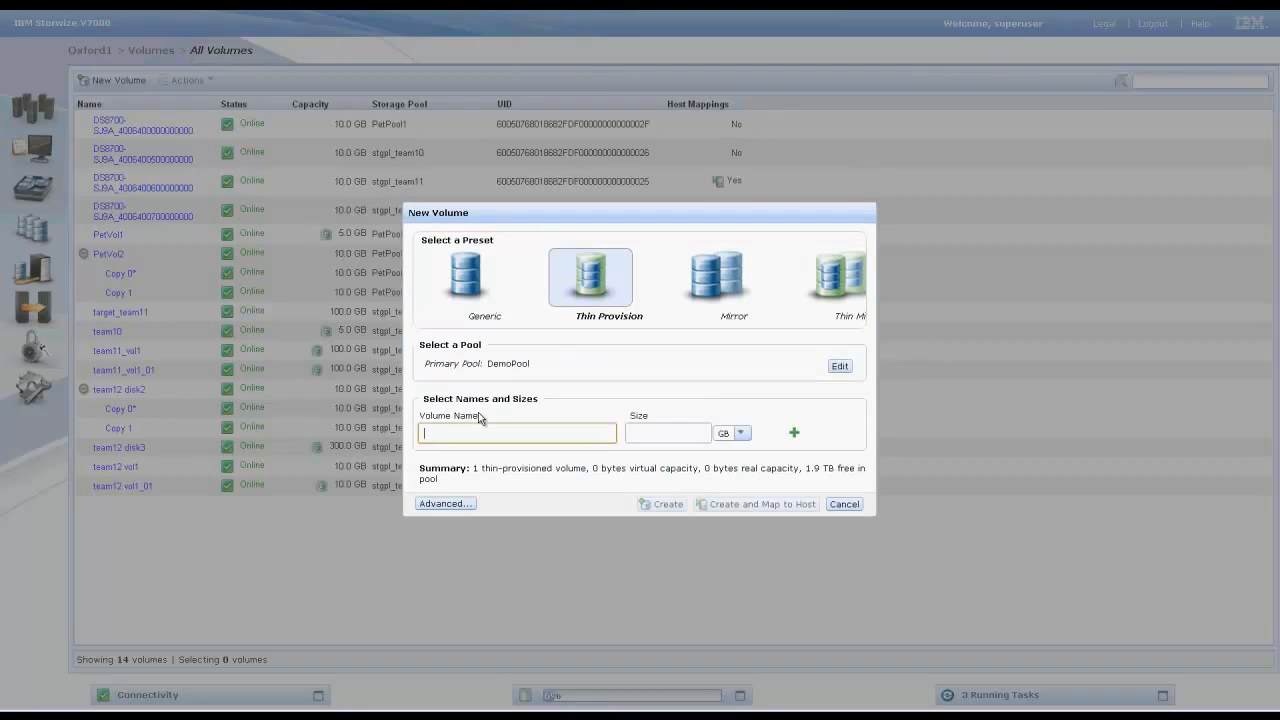
- Name the volume DemoVolume and set its size to 20 GB
type("DemoVolume")
key("Tab")
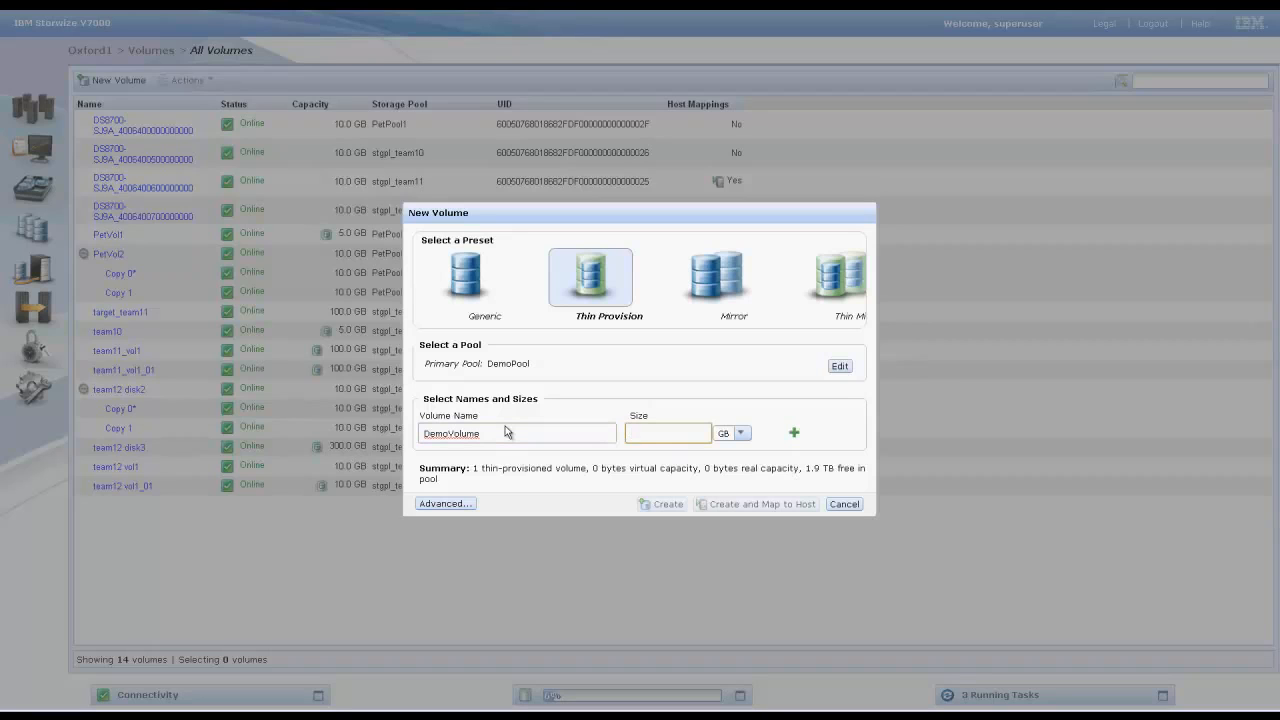
type("20")
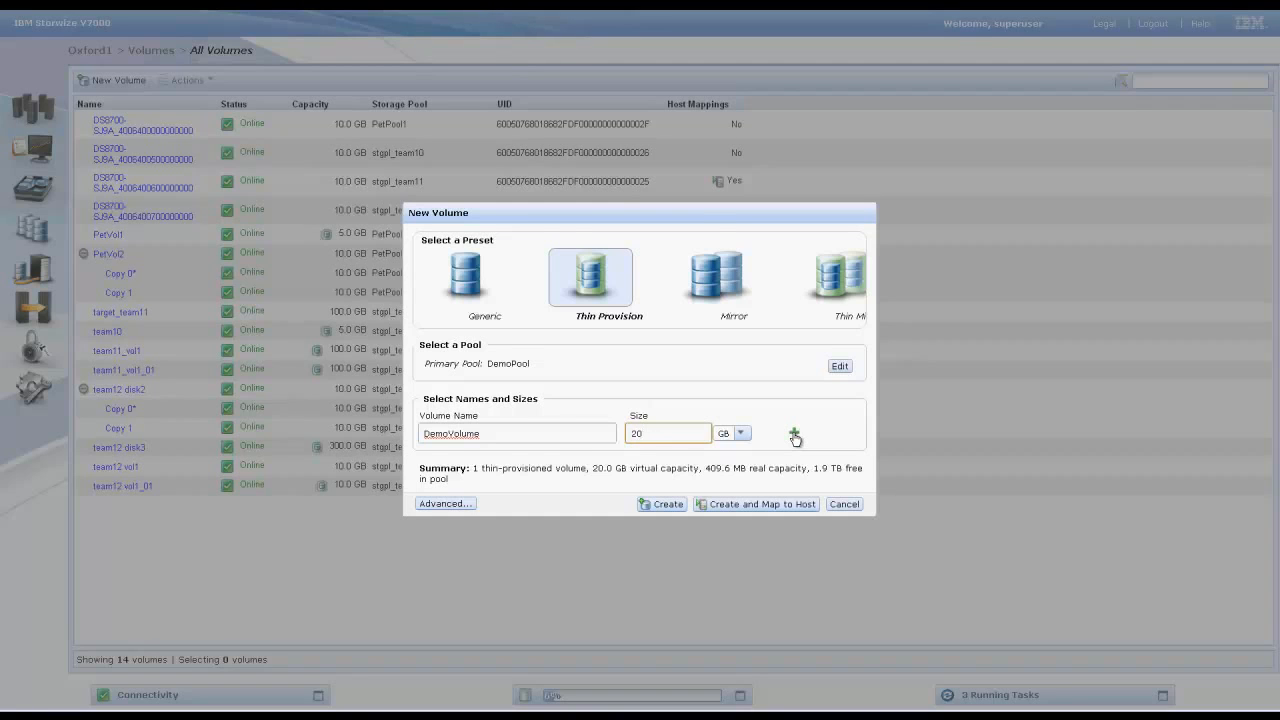
left_click(794, 435)
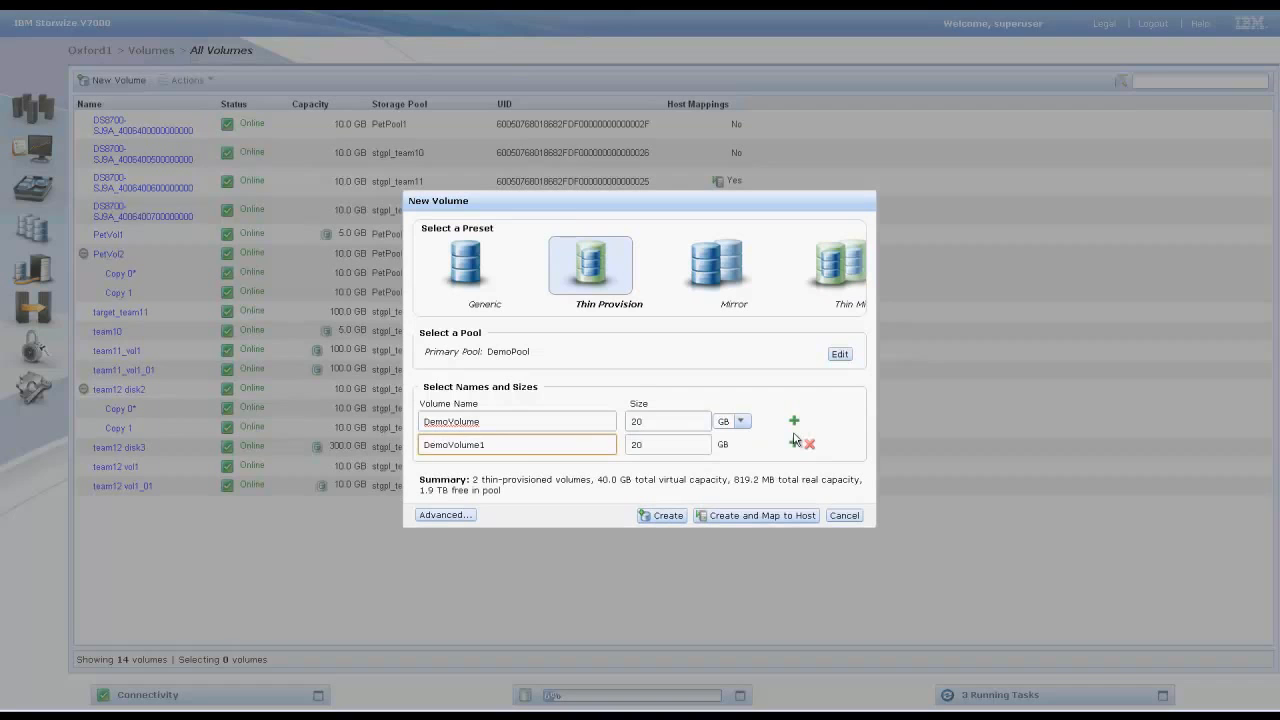
left_click(795, 444)
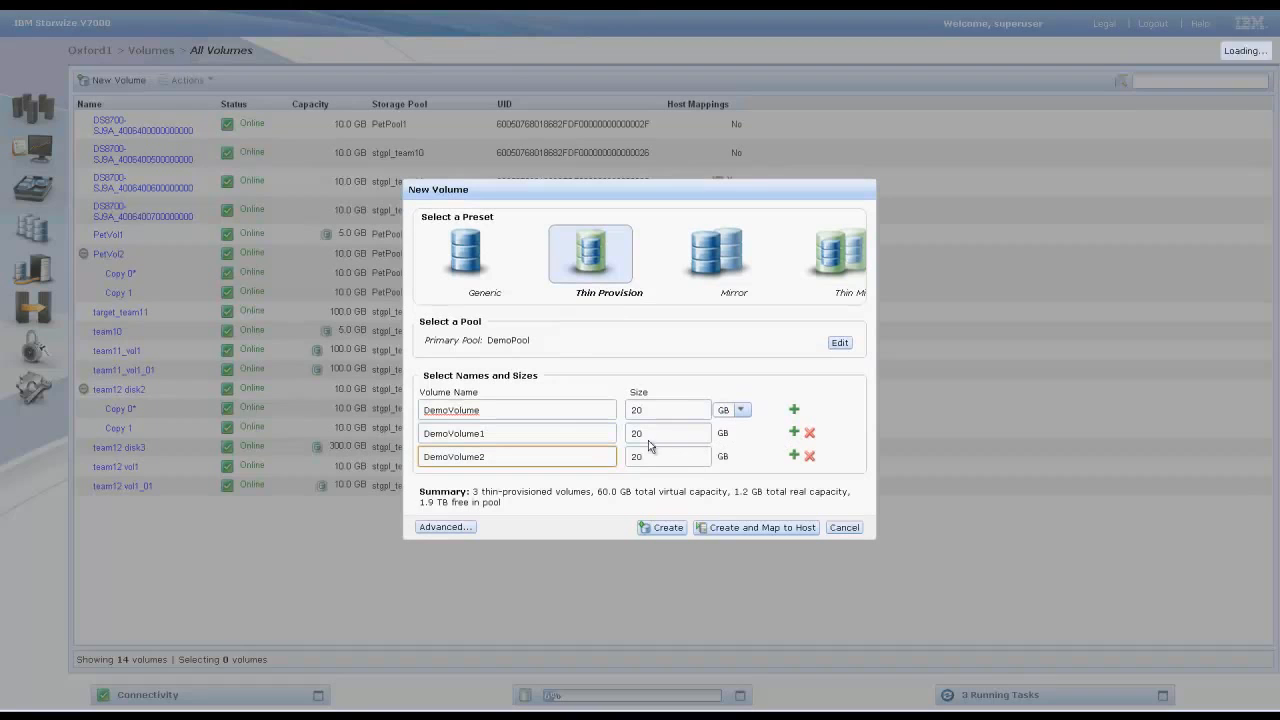
left_click(809, 456)
left_click(809, 436)
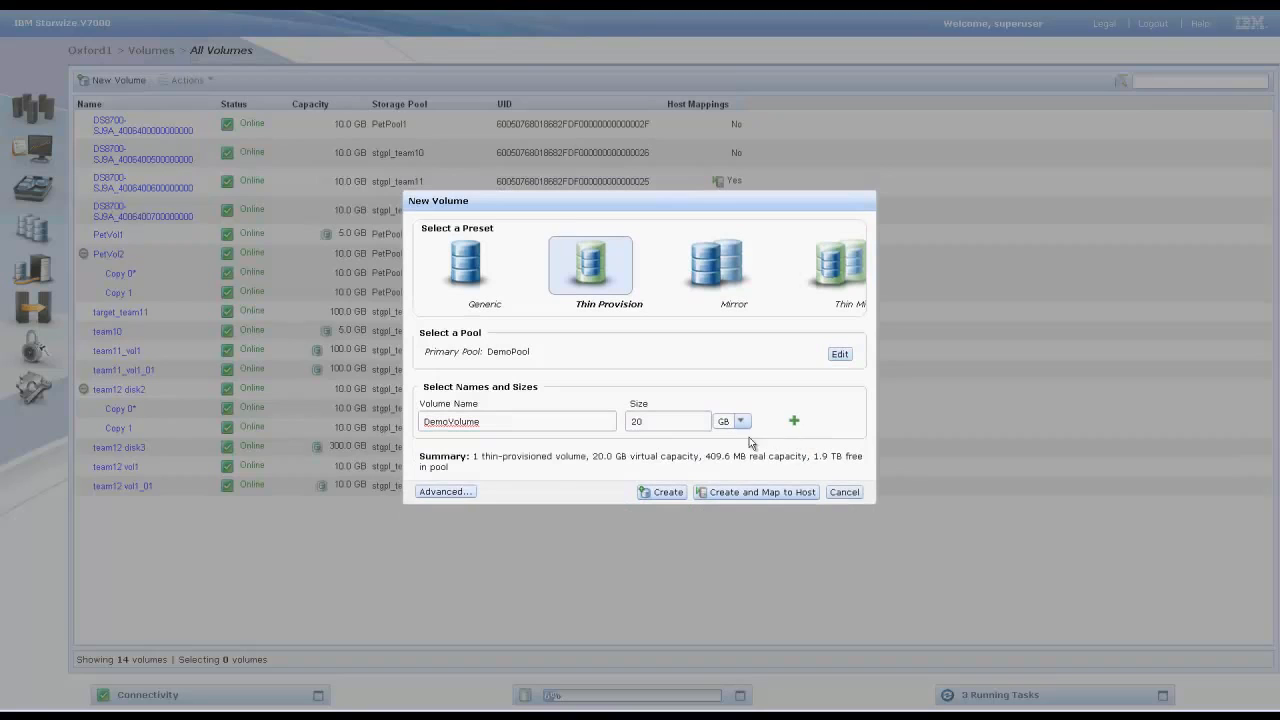
- Create the DemoVolume volume and close the task dialog
triple_click(481, 458)
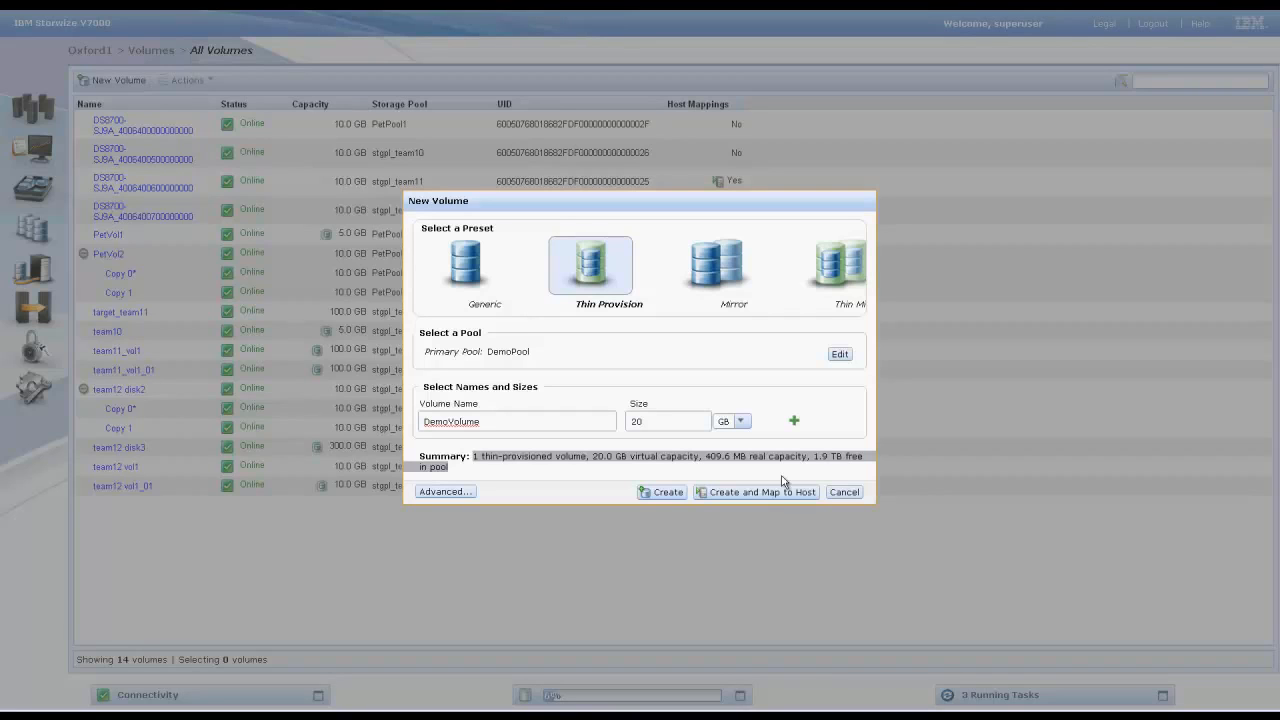
left_click(666, 493)
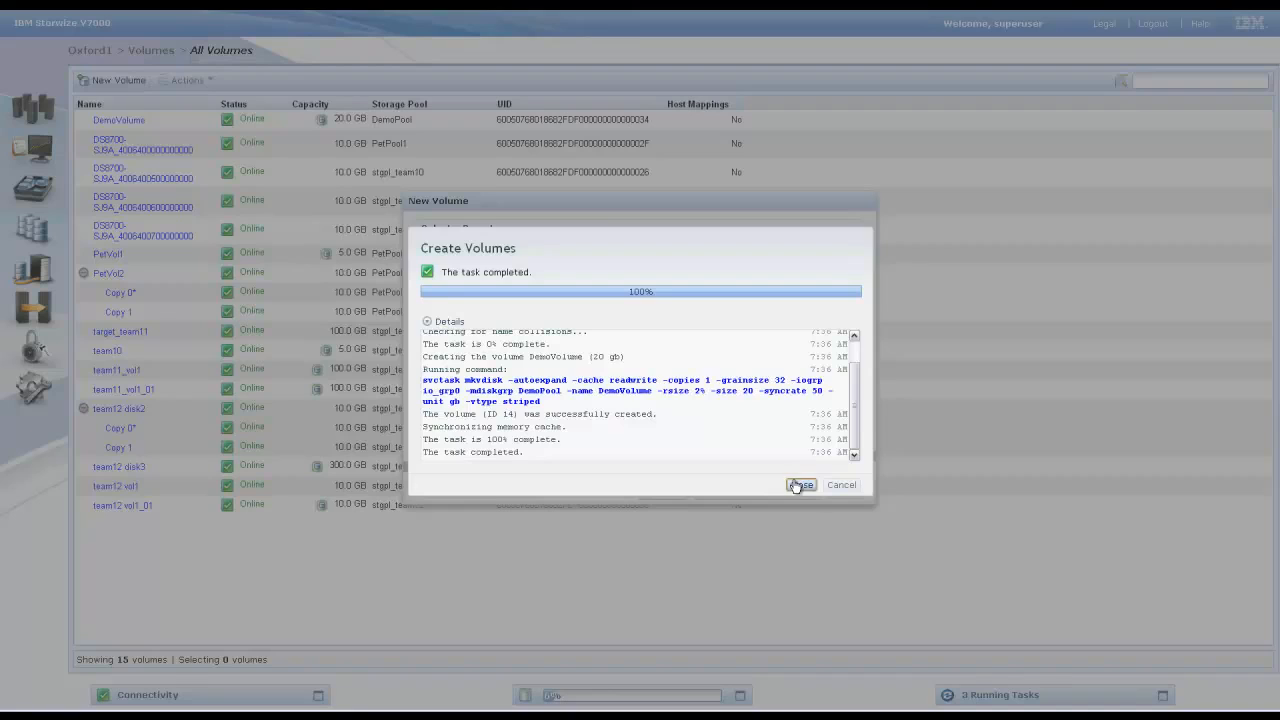
left_click(798, 486)
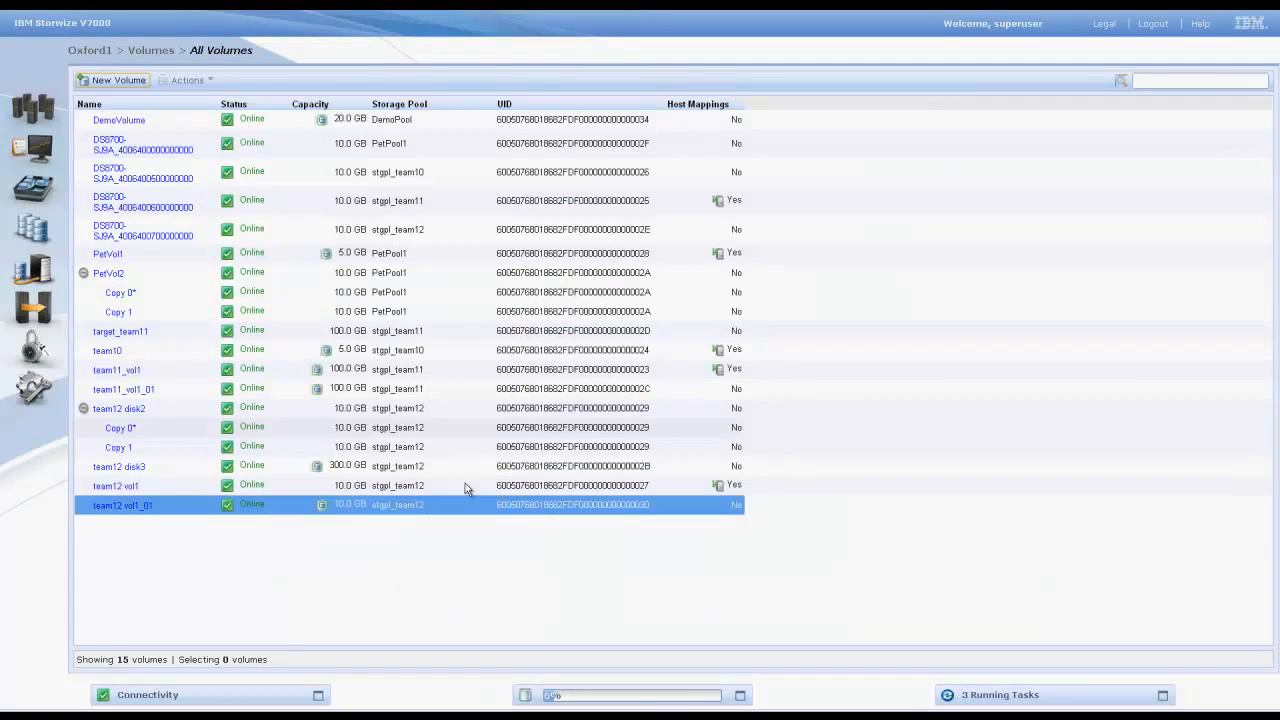
- Open the volumes by pool view and inspect DemoVolume in DemoPool
mouse_move(28, 236)
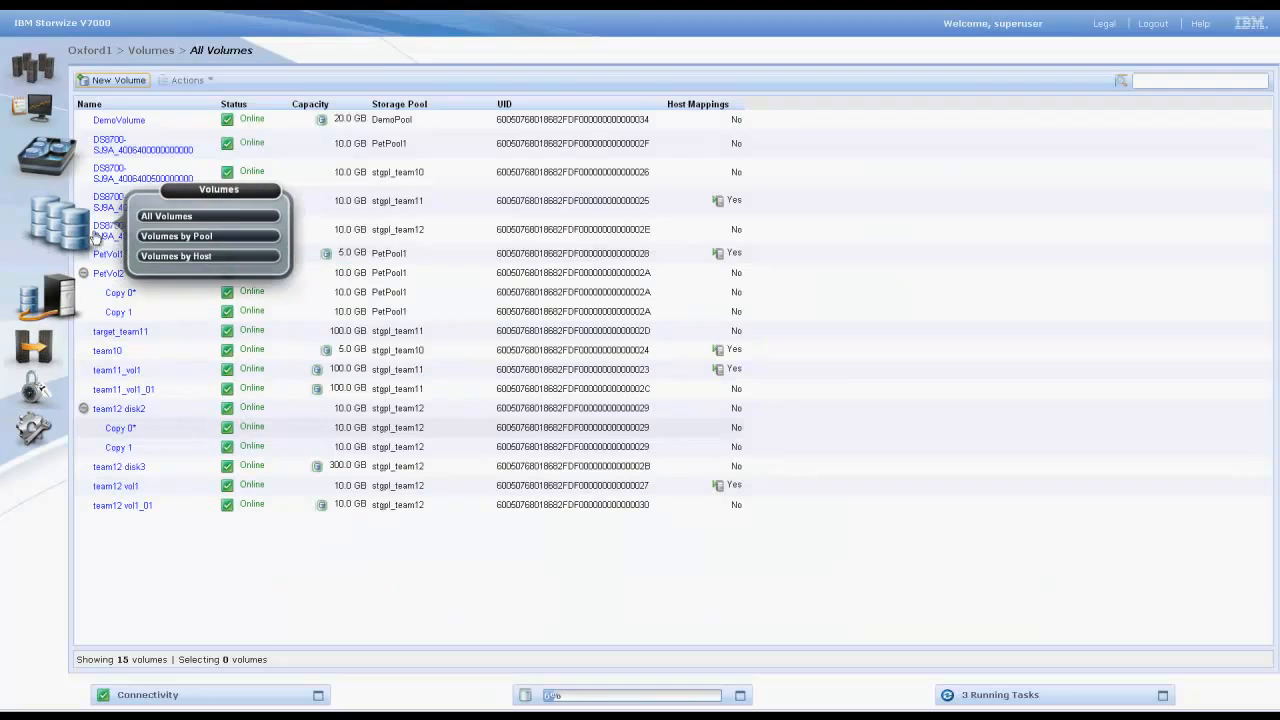
left_click(145, 236)
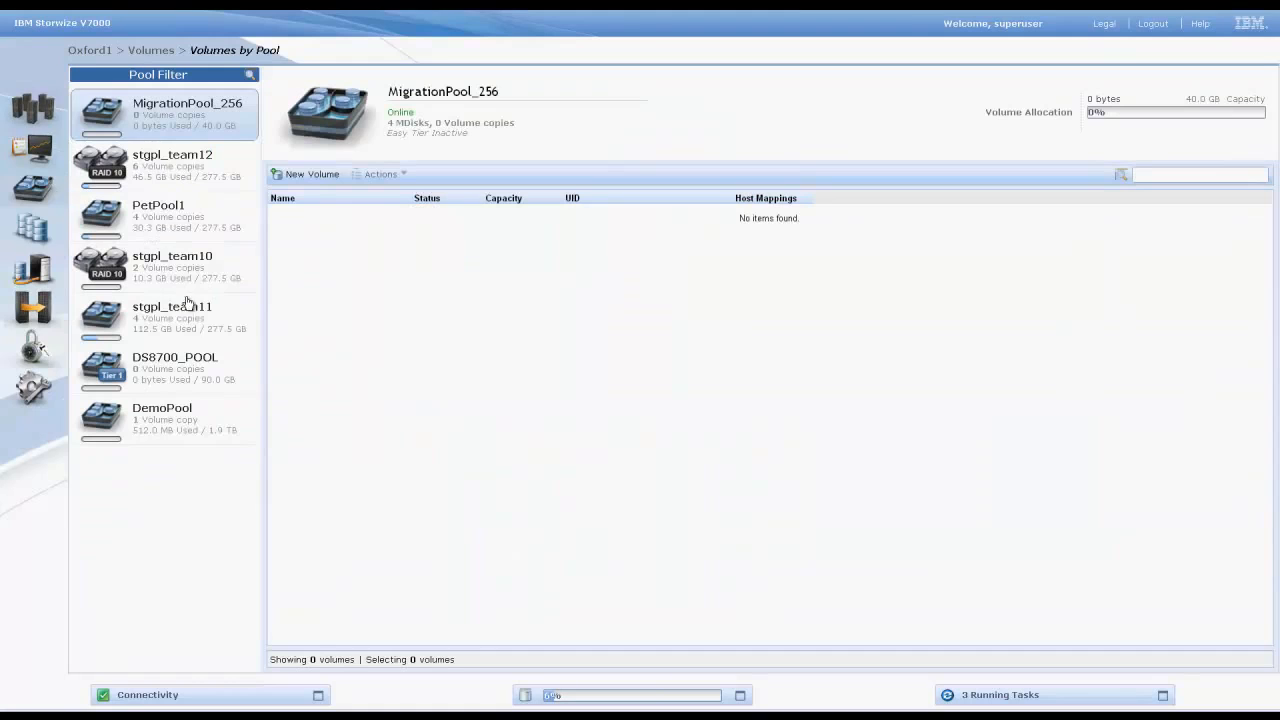
left_click(180, 425)
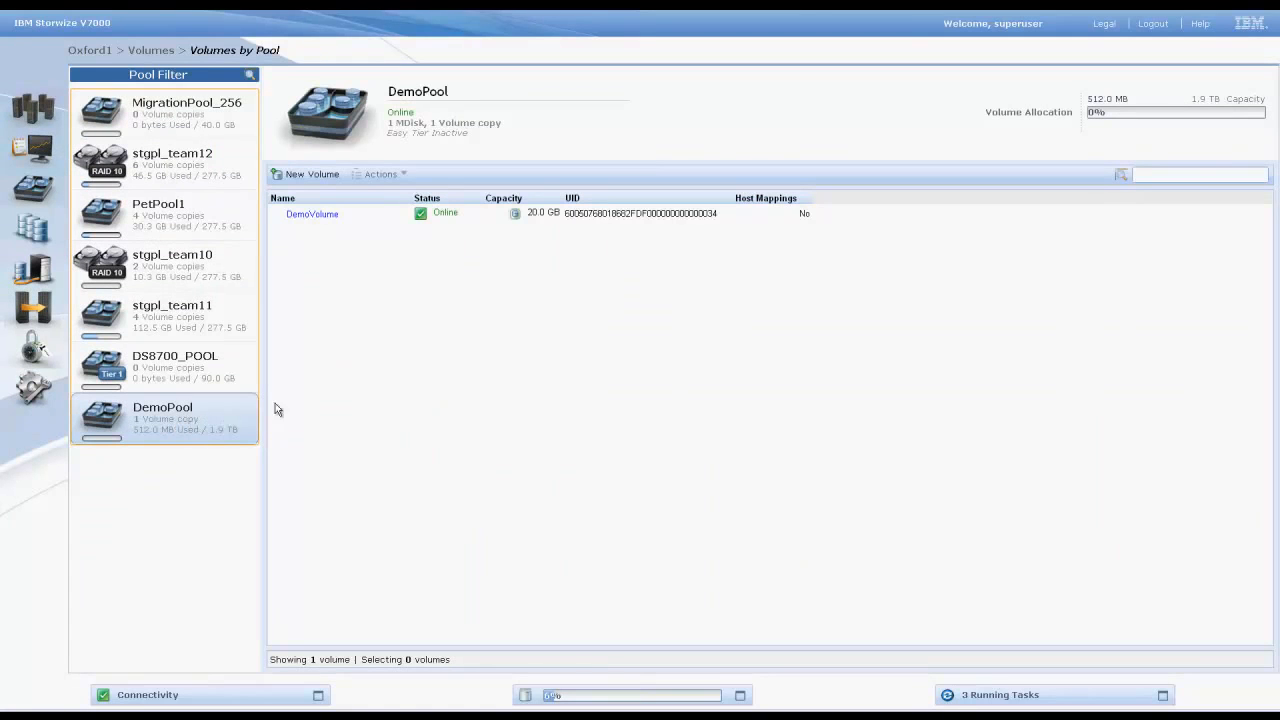
left_click(344, 218)
right_click(372, 223)
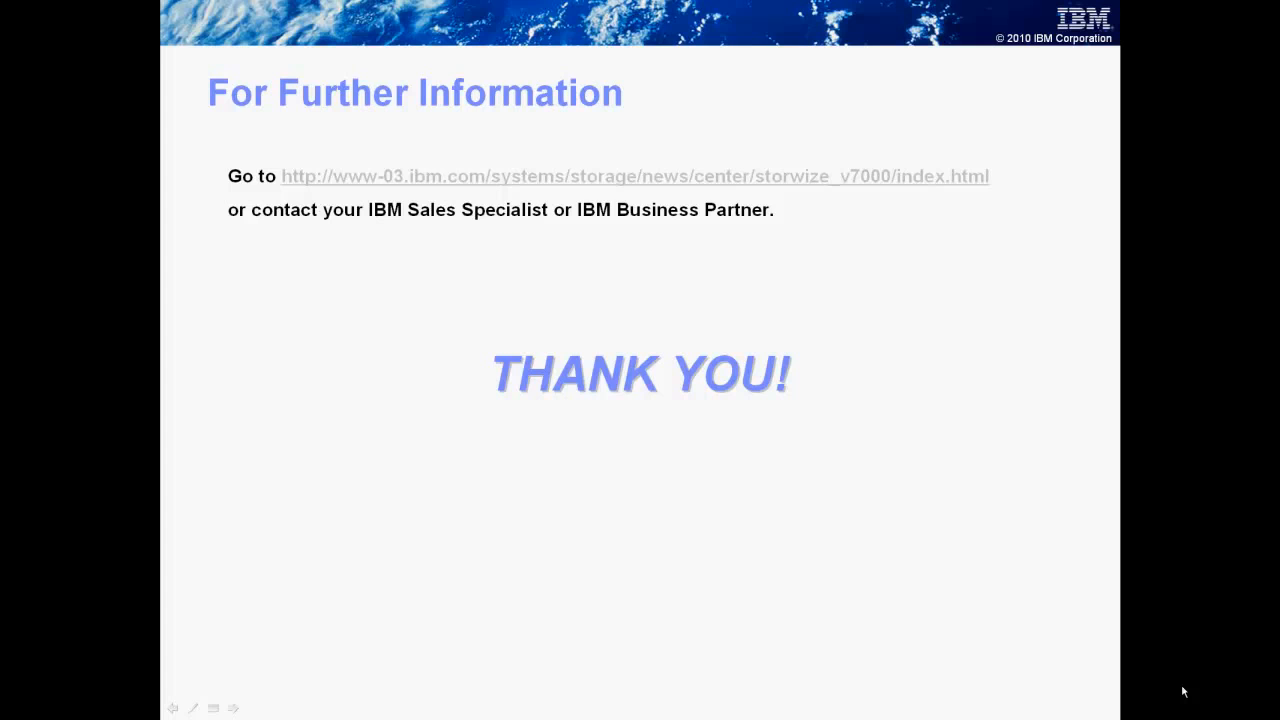
left_click(1183, 692)
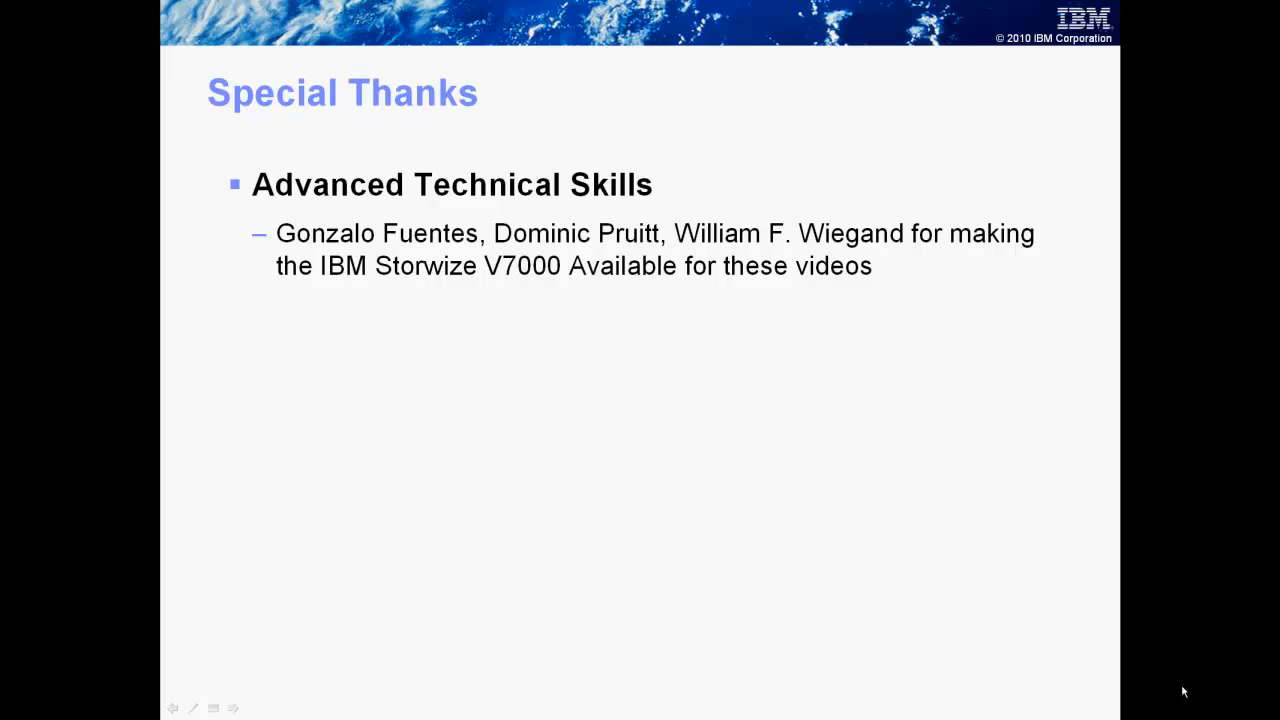